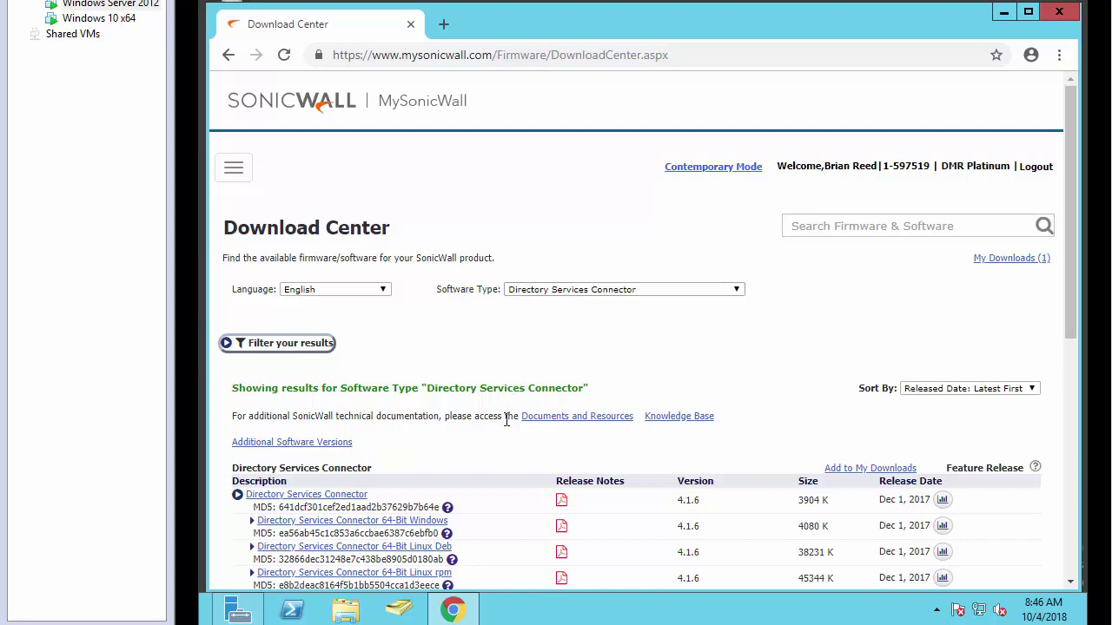
- Download the Directory Services Connector 4.1.6 package from MySonicWall and launch its setup wizard
drag(1071, 287, 1071, 304)
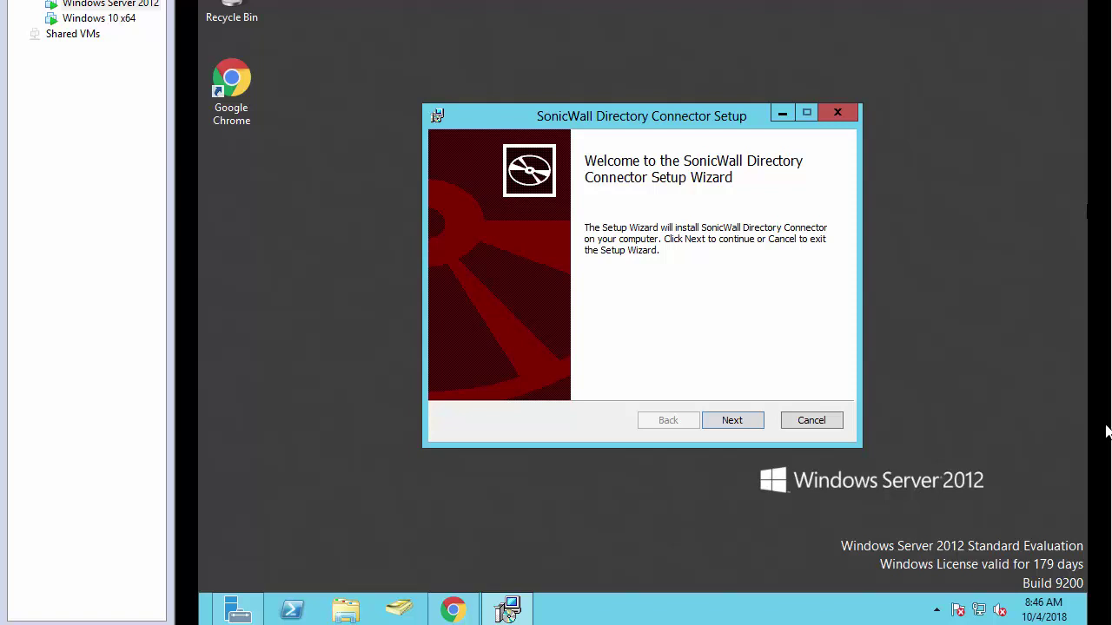
- Accept the licence agreement and keep the default destination folder
click(731, 421)
click(529, 384)
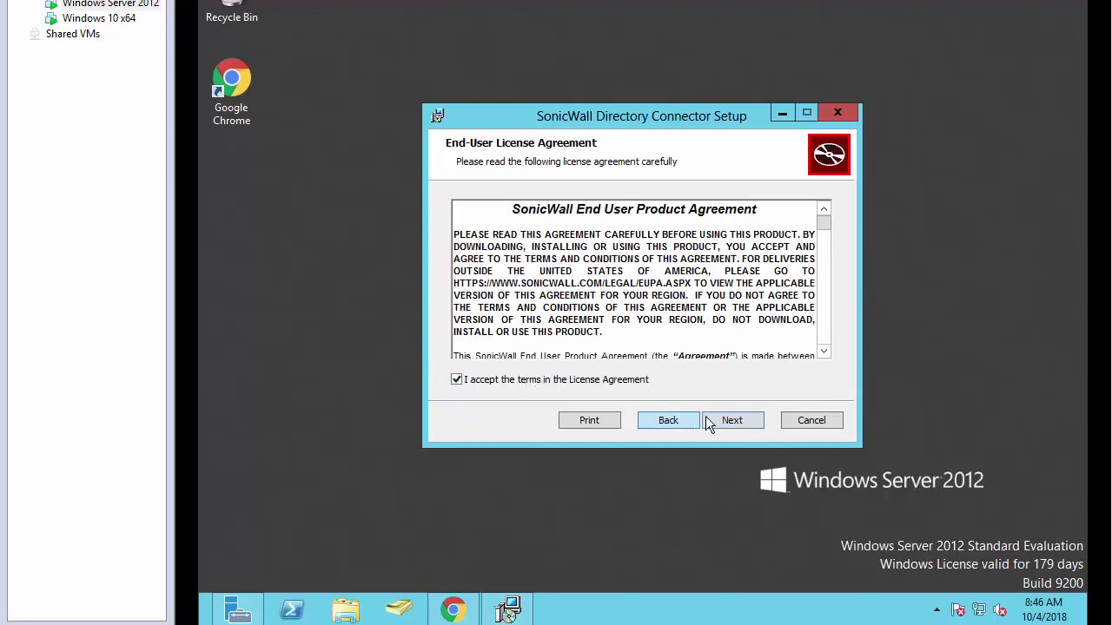
click(726, 419)
click(732, 420)
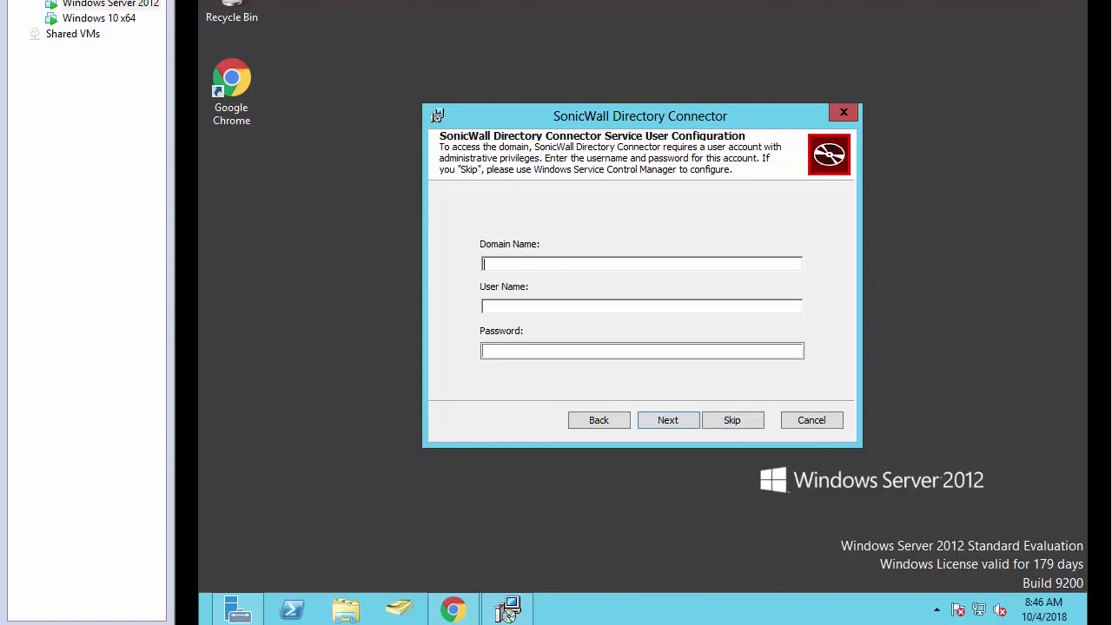
- Enter service account domain soniclab.local, user name administrator, and the account password
text(soniclab)
text(.local)
text(administr)
text(o)
key(BackSpace)
text(ator)
key(Tab)
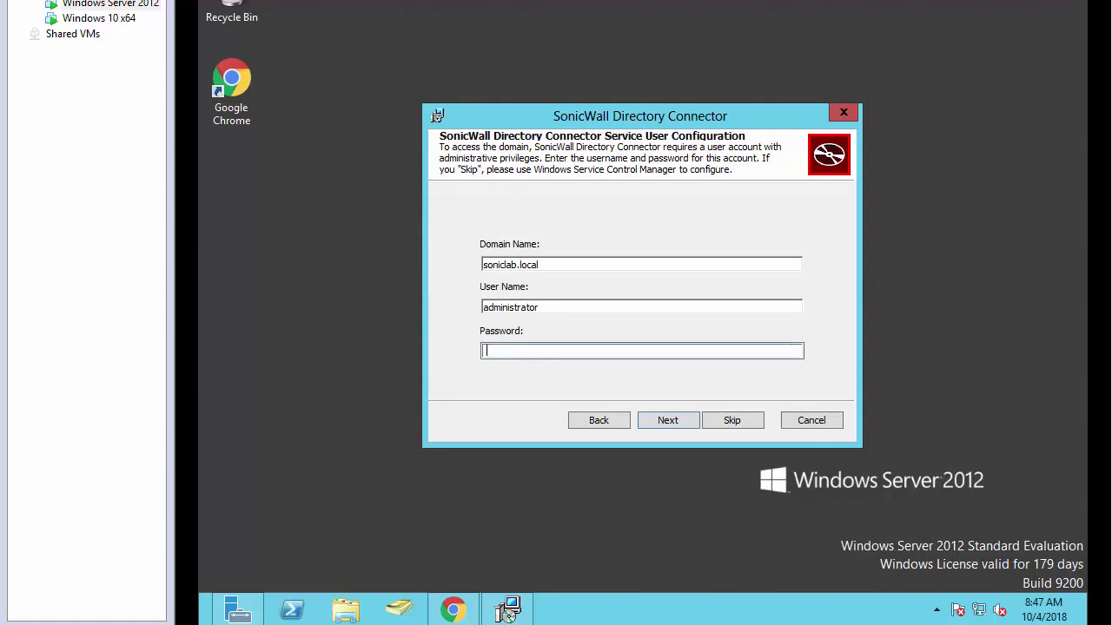
text(************)
- Set the appliance IP to 192.168.168.1, keep port 2258, and enter the shared key
click(670, 416)
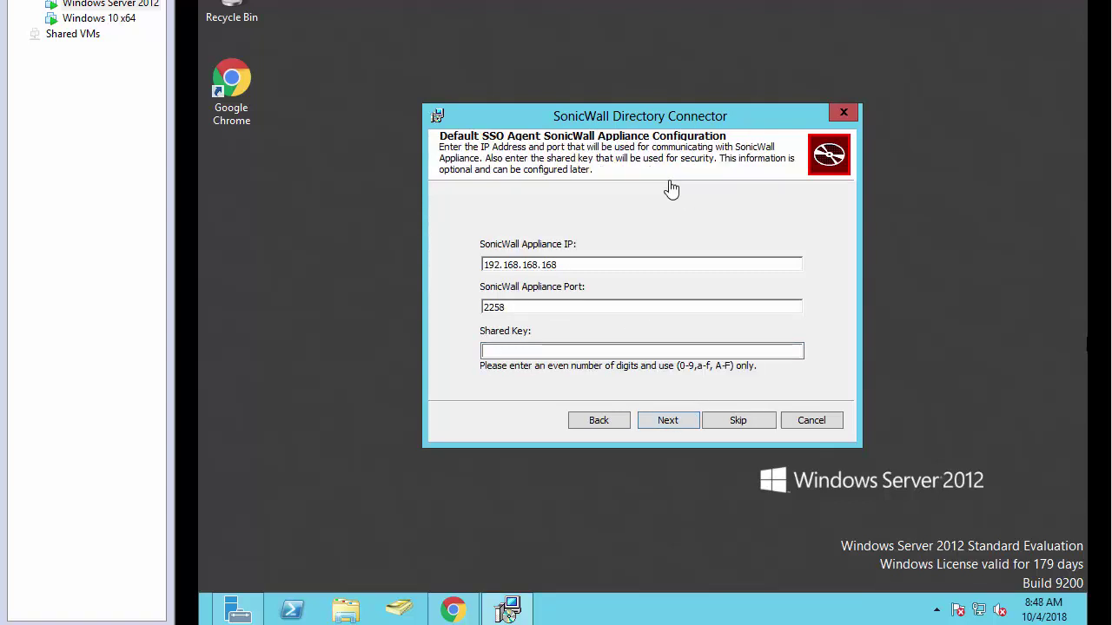
click(569, 264)
key(BackSpace)
key(BackSpace)
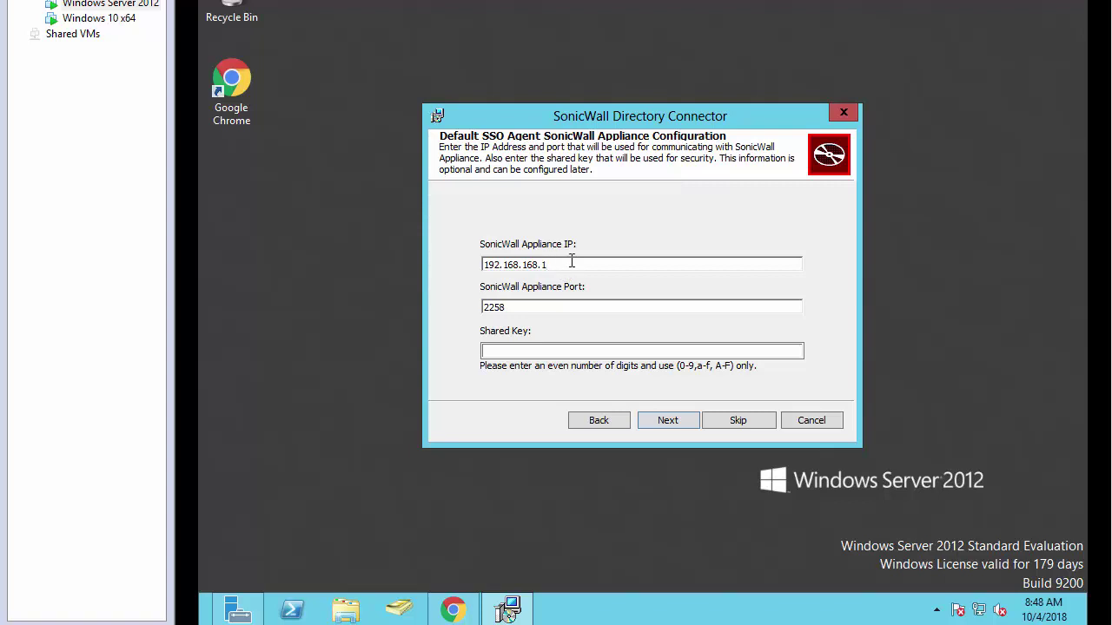
click(517, 350)
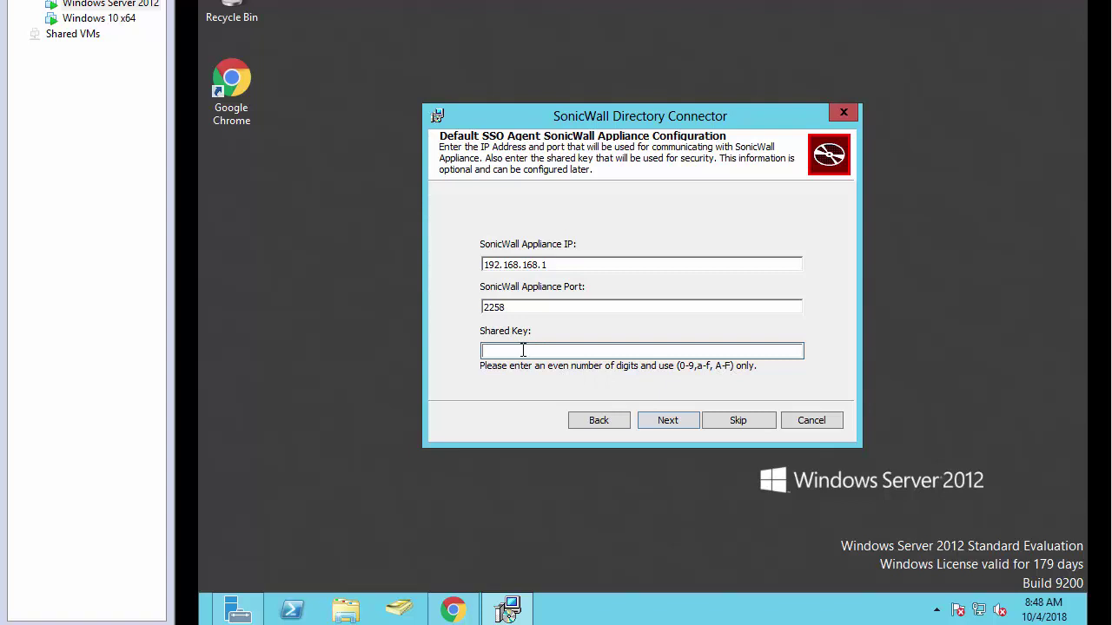
text(12345678)
- Install the Directory Connector and have it launch when setup finishes
click(669, 417)
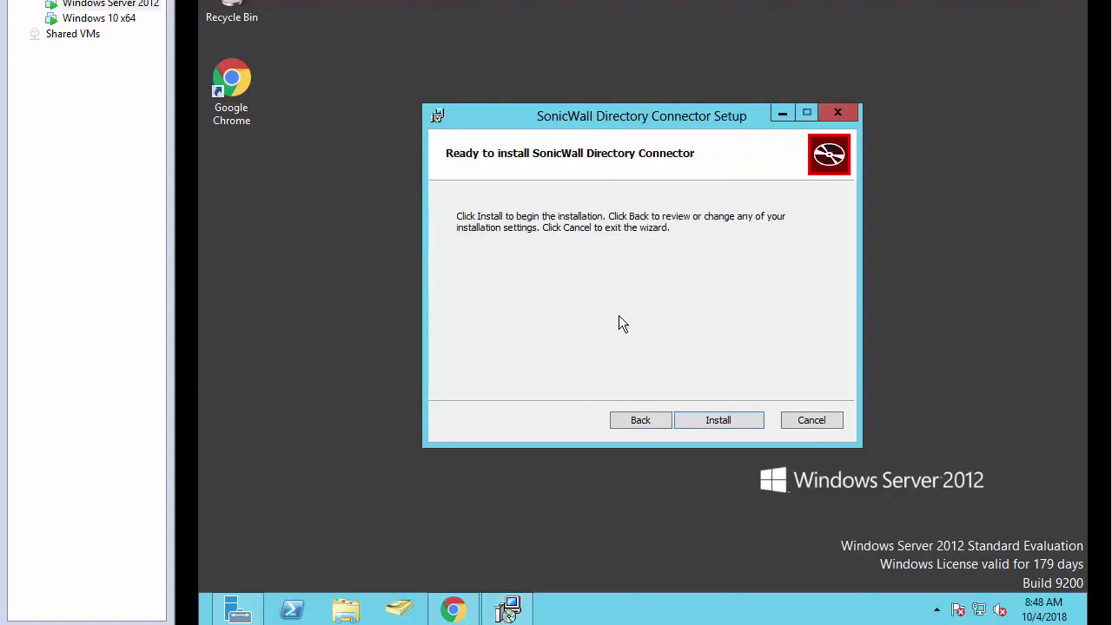
click(722, 419)
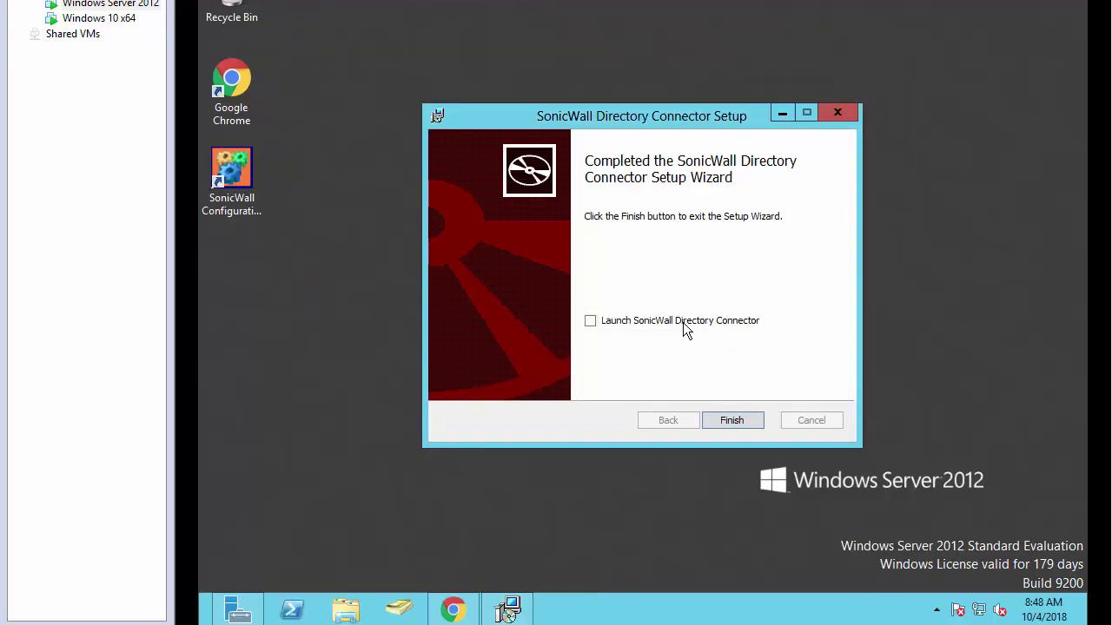
click(591, 320)
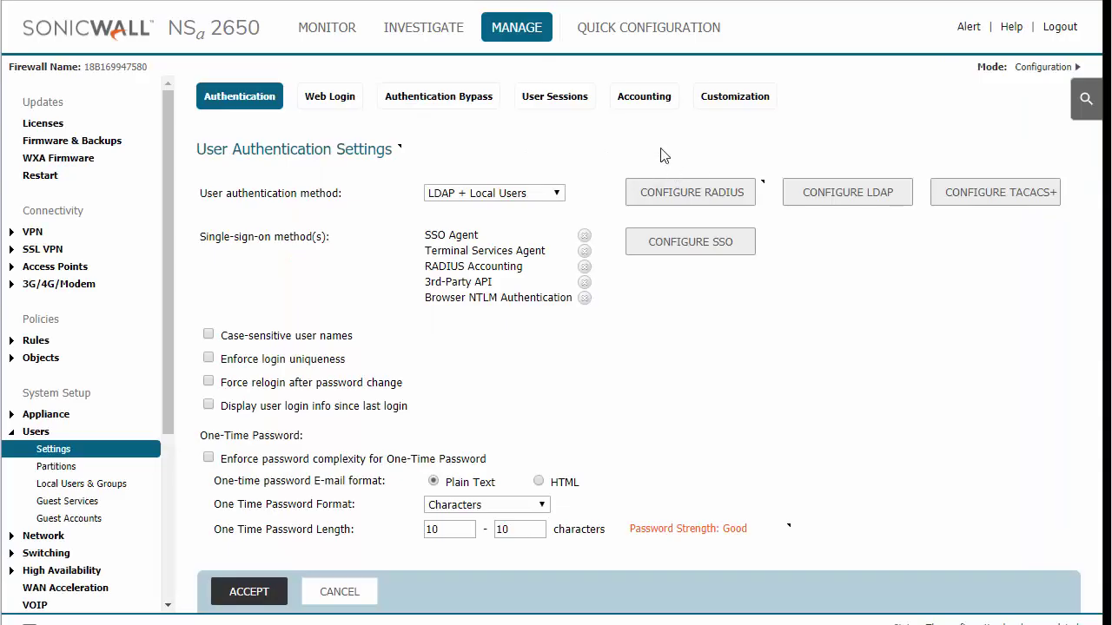
- Enable SSO Agent under MANAGE > Users > Settings and open the SSO configuration
click(506, 37)
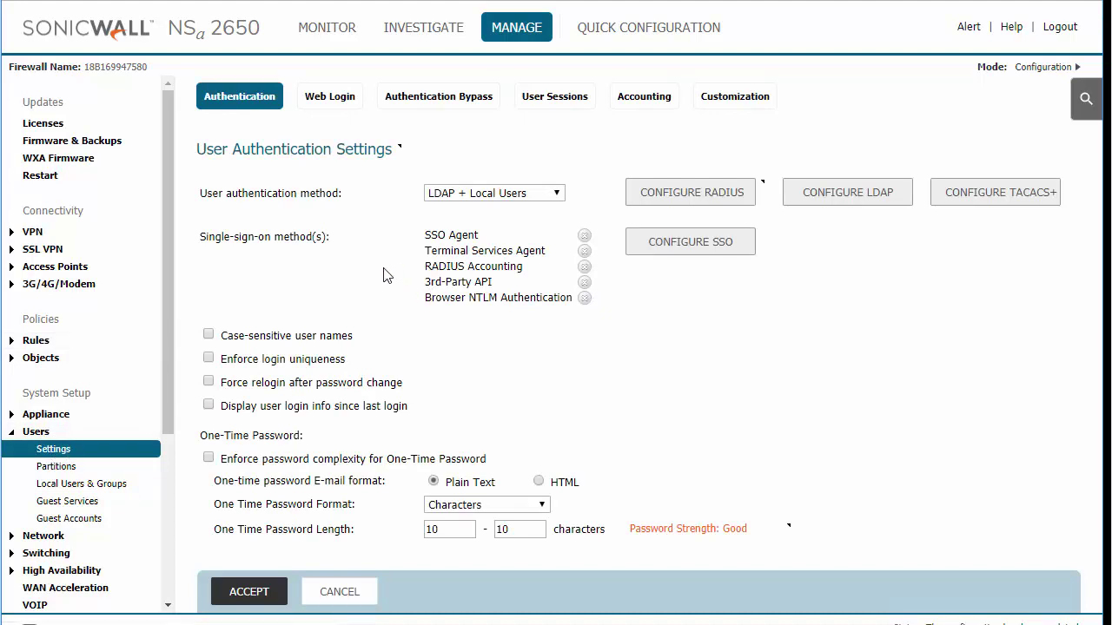
click(583, 236)
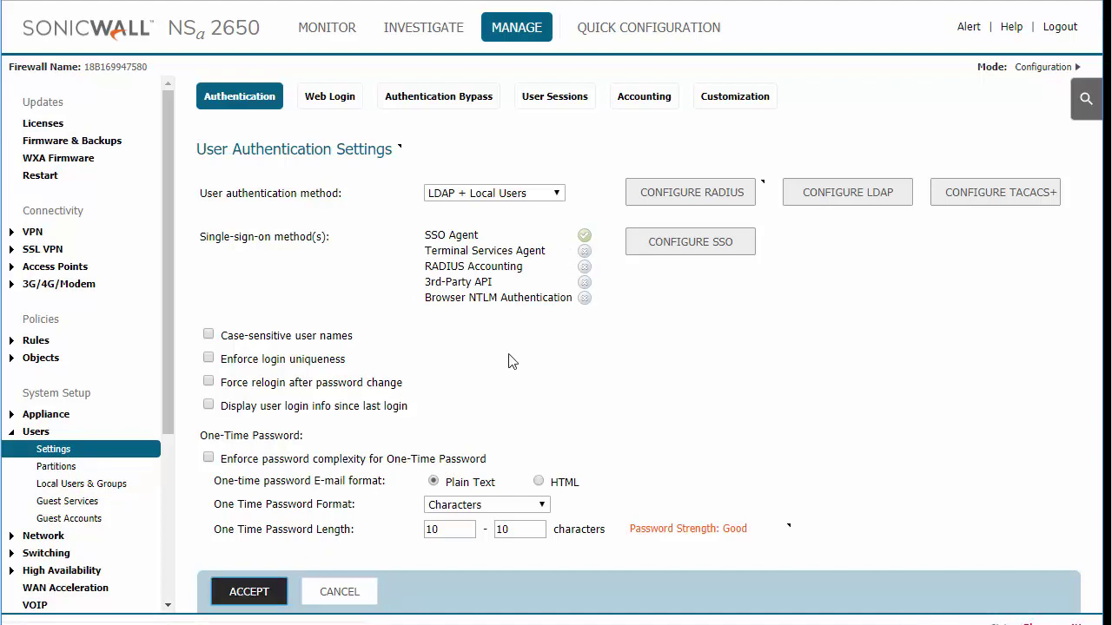
click(669, 250)
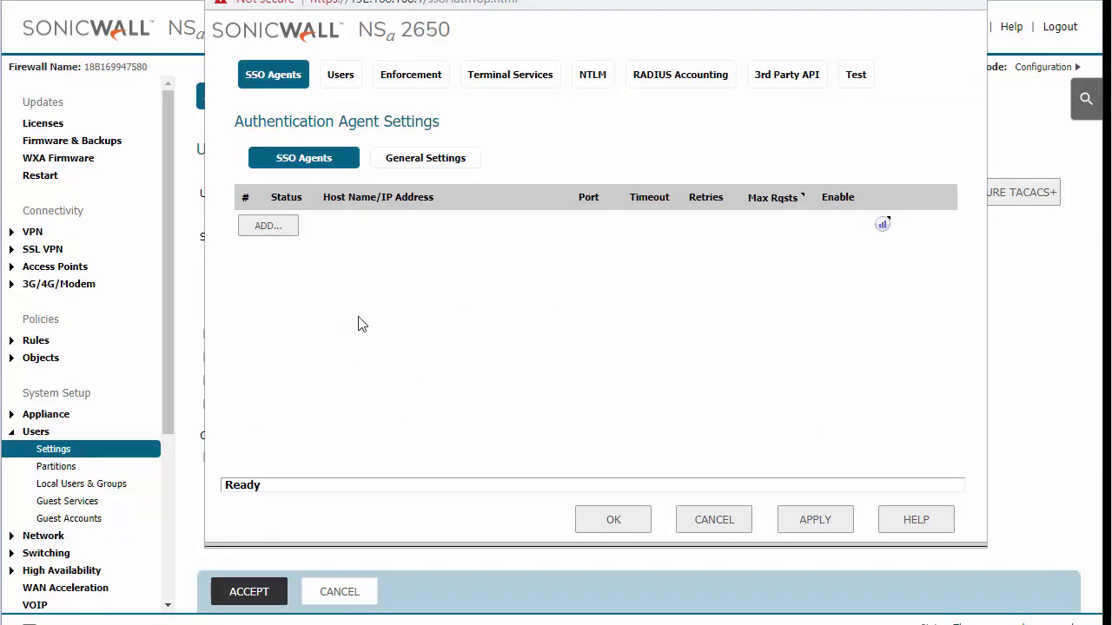
- Add an SSO agent at 192.168.168.5 and enter and confirm its shared key
click(267, 226)
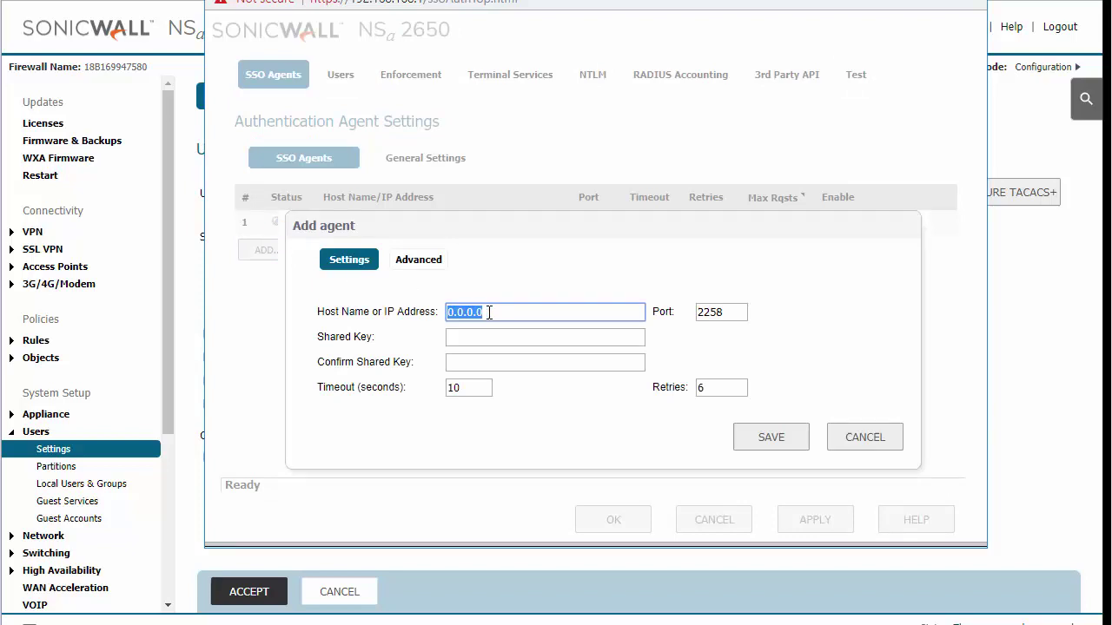
text(192.168.168.5)
click(475, 336)
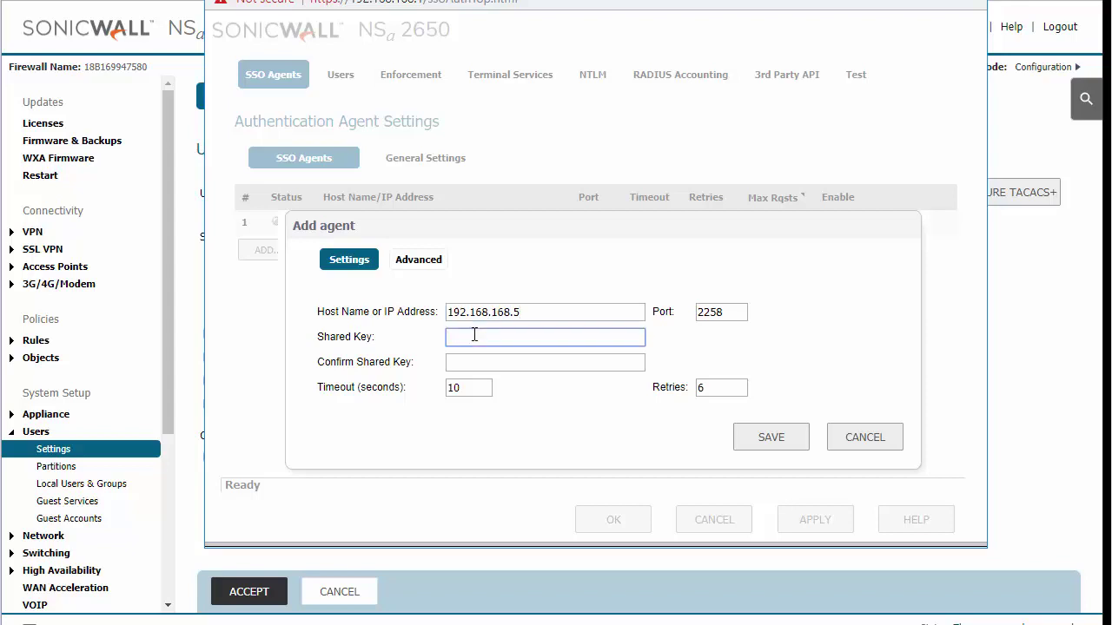
text(••••••••)
click(469, 361)
text(••••••)
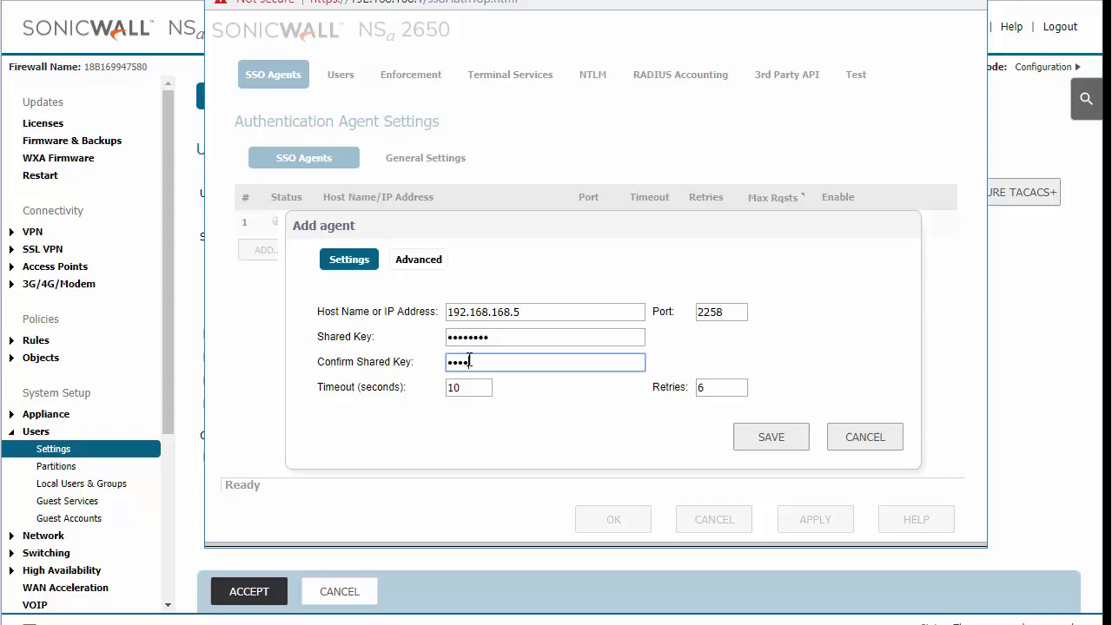
text(••)
click(424, 264)
click(352, 260)
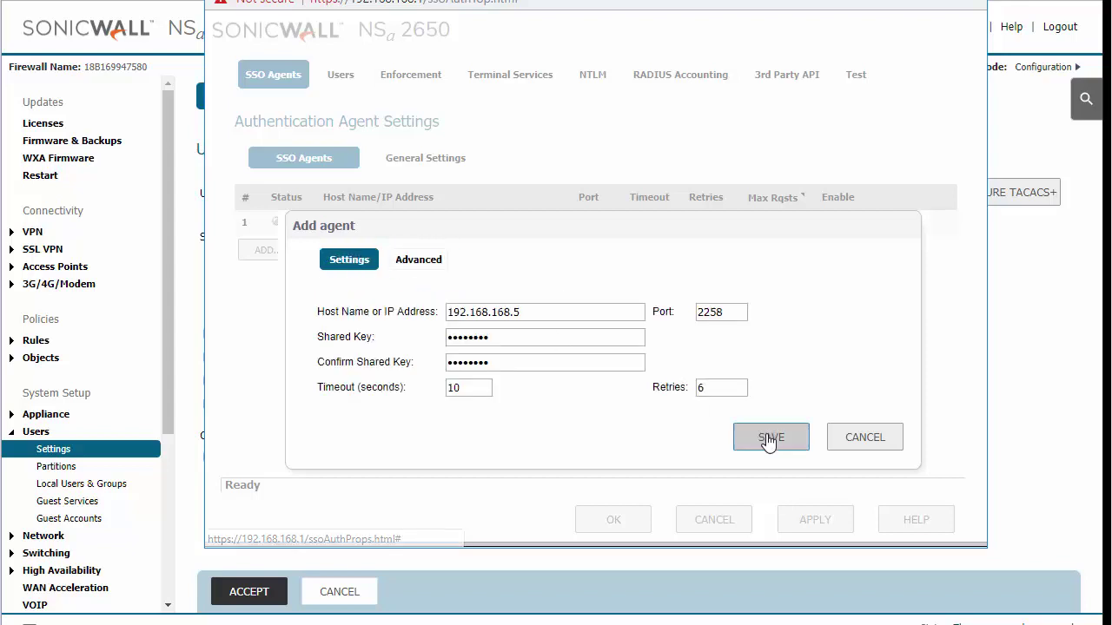
- Save the new agent, apply the settings, and close the SSO window
click(769, 441)
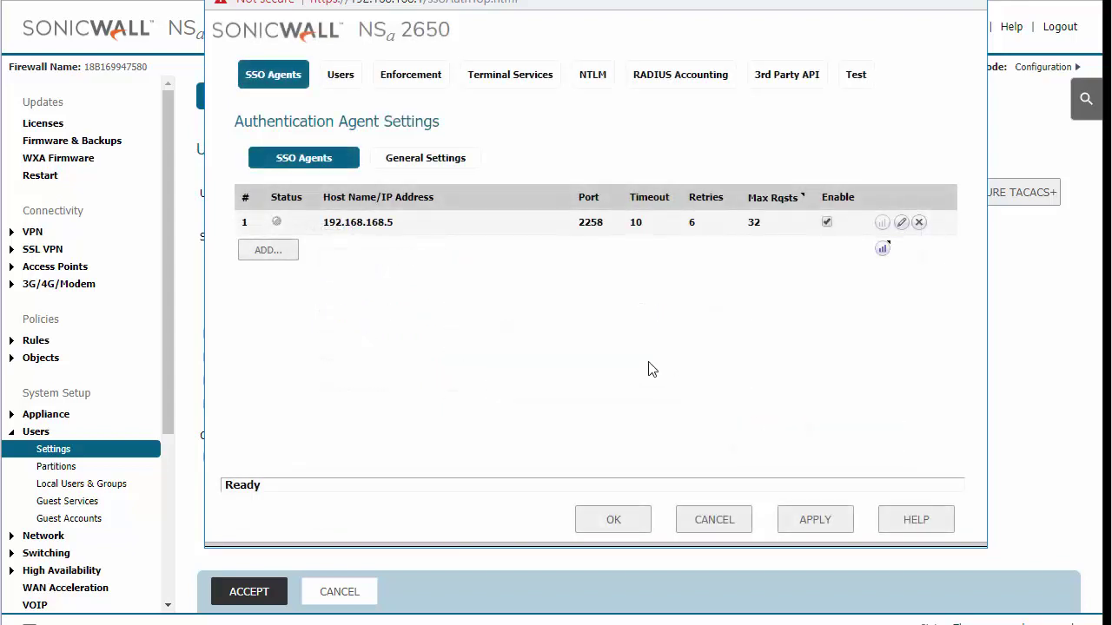
click(827, 522)
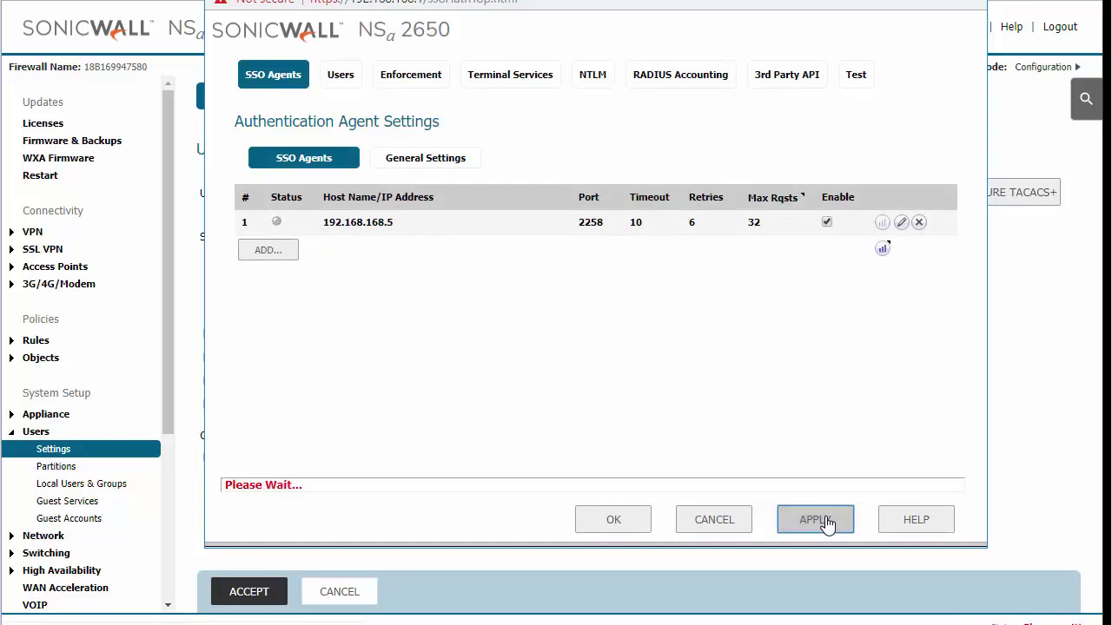
click(635, 524)
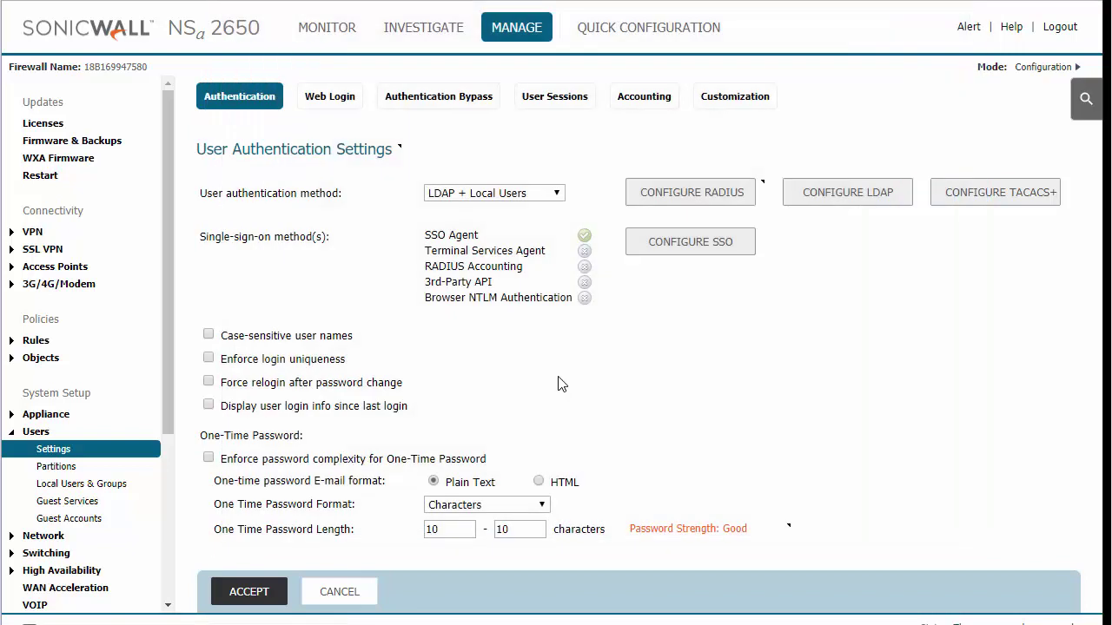
- Reopen the SSO configuration and check the 192.168.168.5 agent's status and connectivity
click(687, 250)
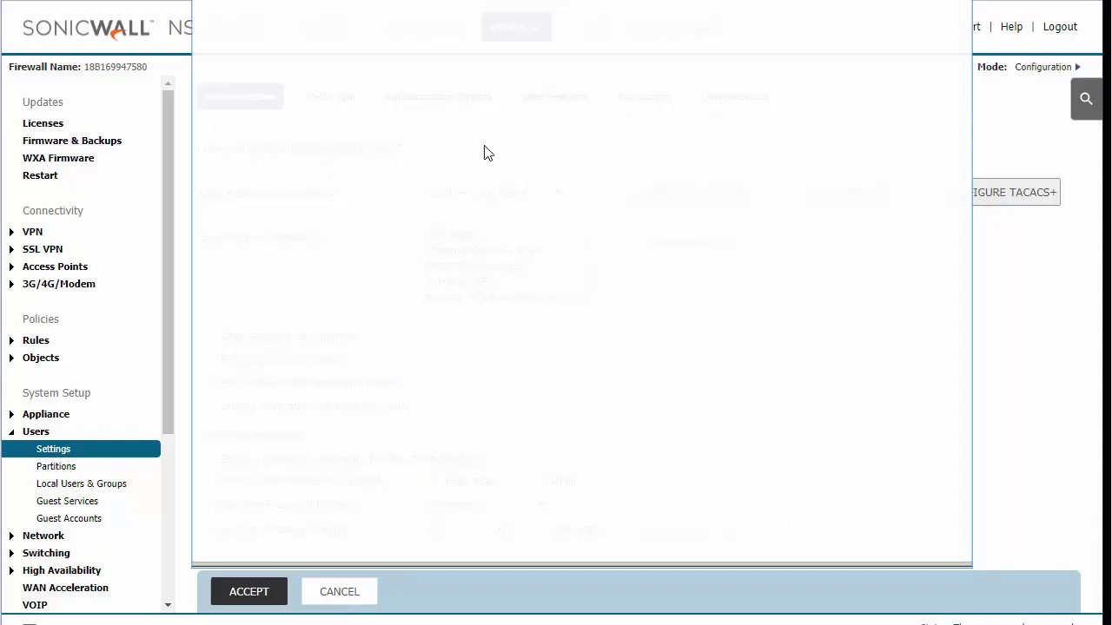
drag(430, 2, 430, 21)
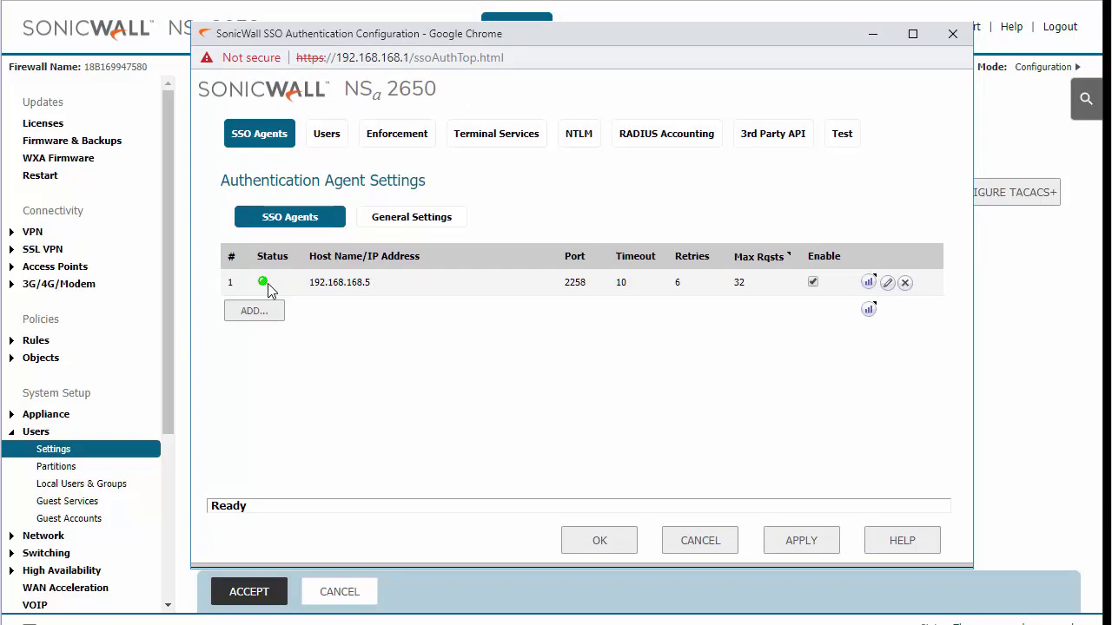
click(397, 133)
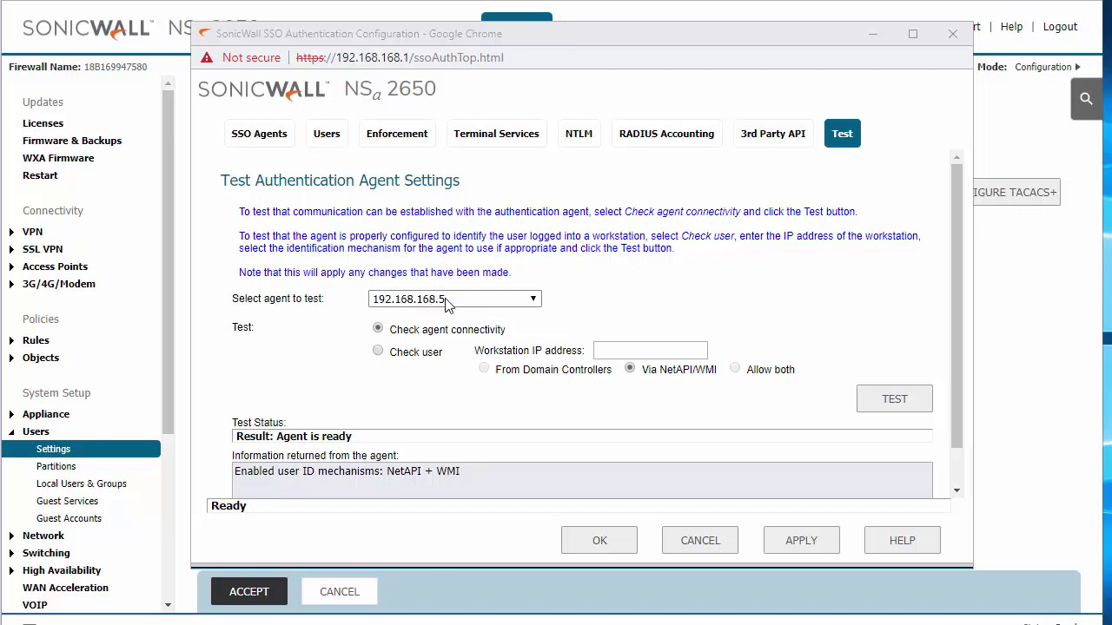
- Rerun the agent connectivity test and review the reported NetAPI + WMI mechanisms
click(892, 400)
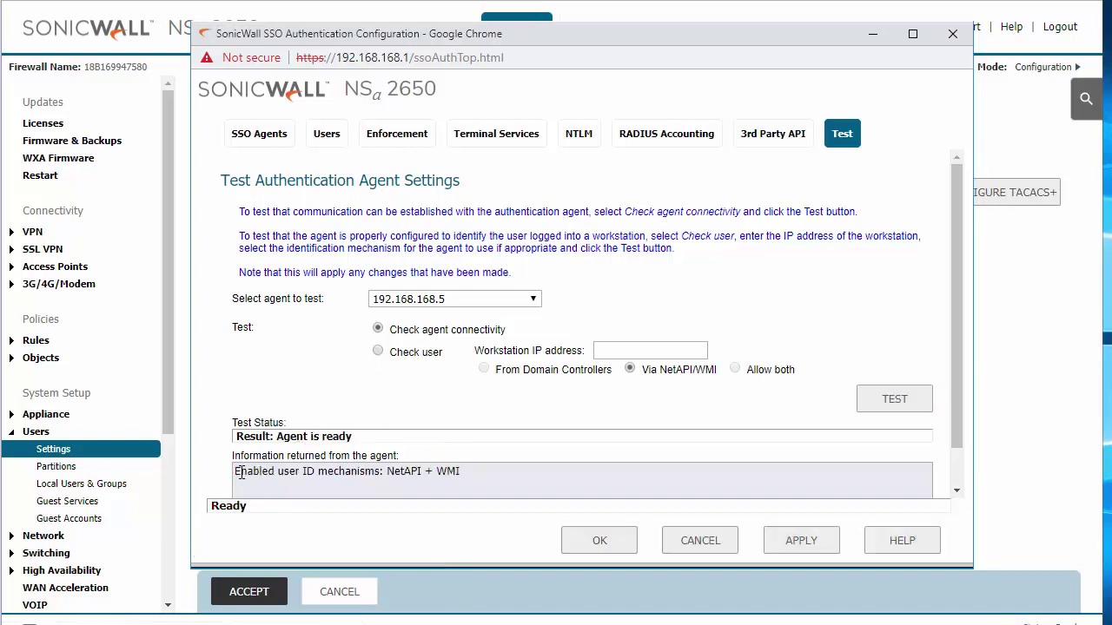
drag(235, 471, 388, 473)
click(462, 471)
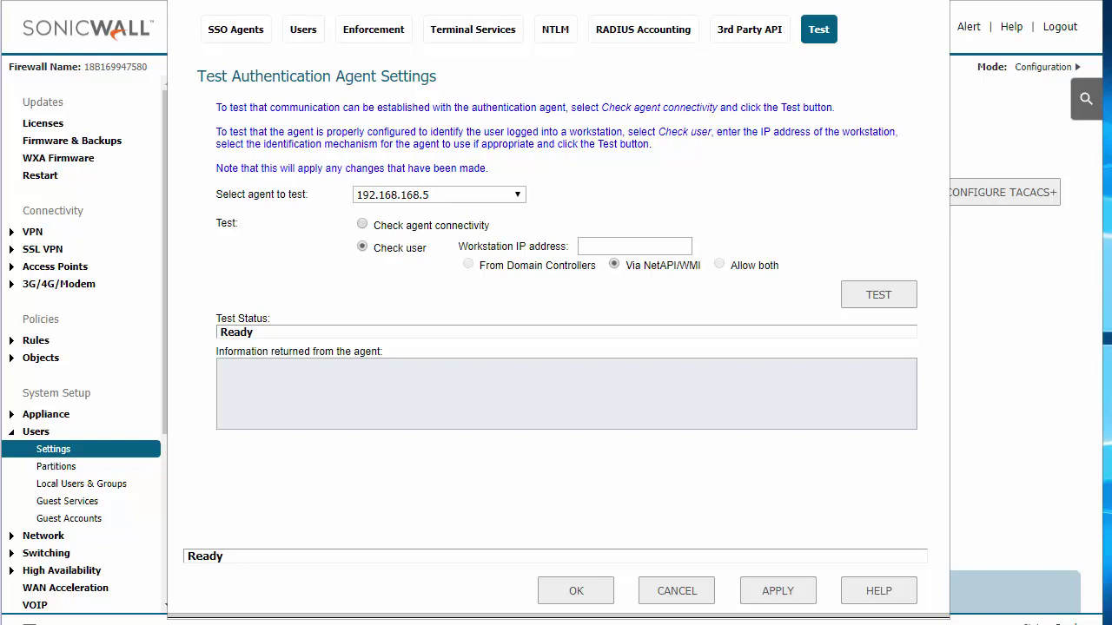
- Run the check-user test for workstation 192.168.168.10 via NetAPI/WMI
drag(622, 0, 622, 11)
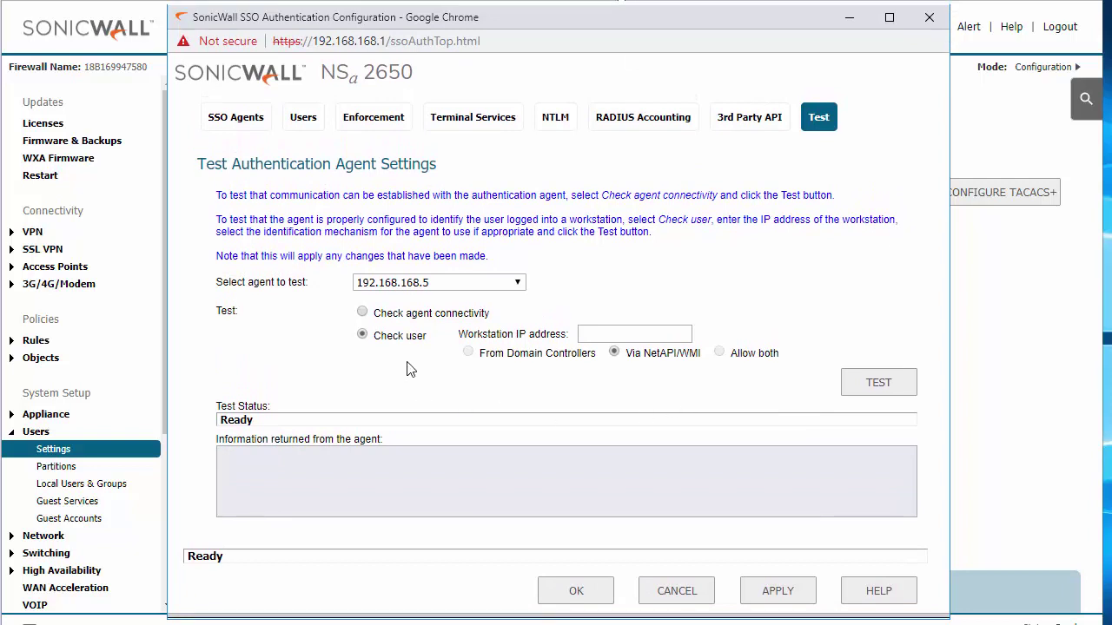
click(604, 335)
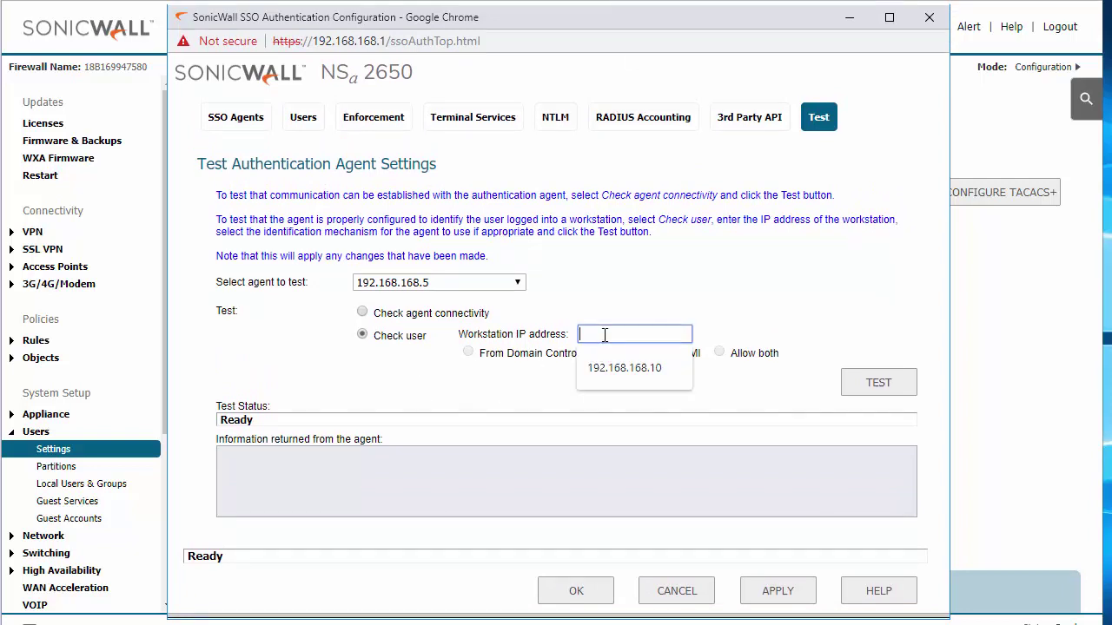
click(608, 369)
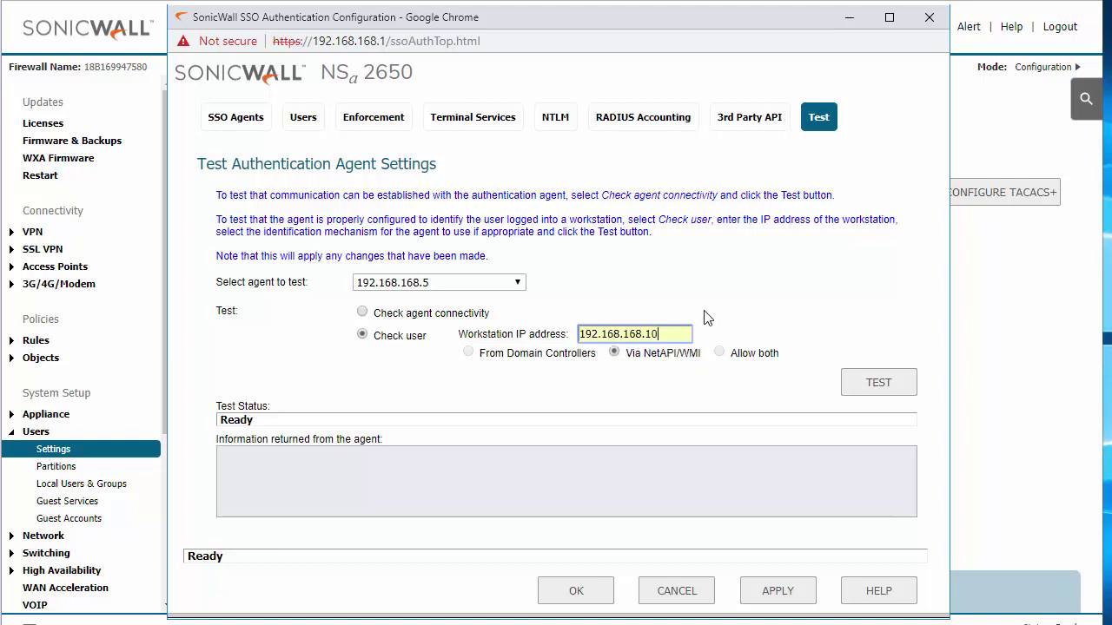
click(677, 333)
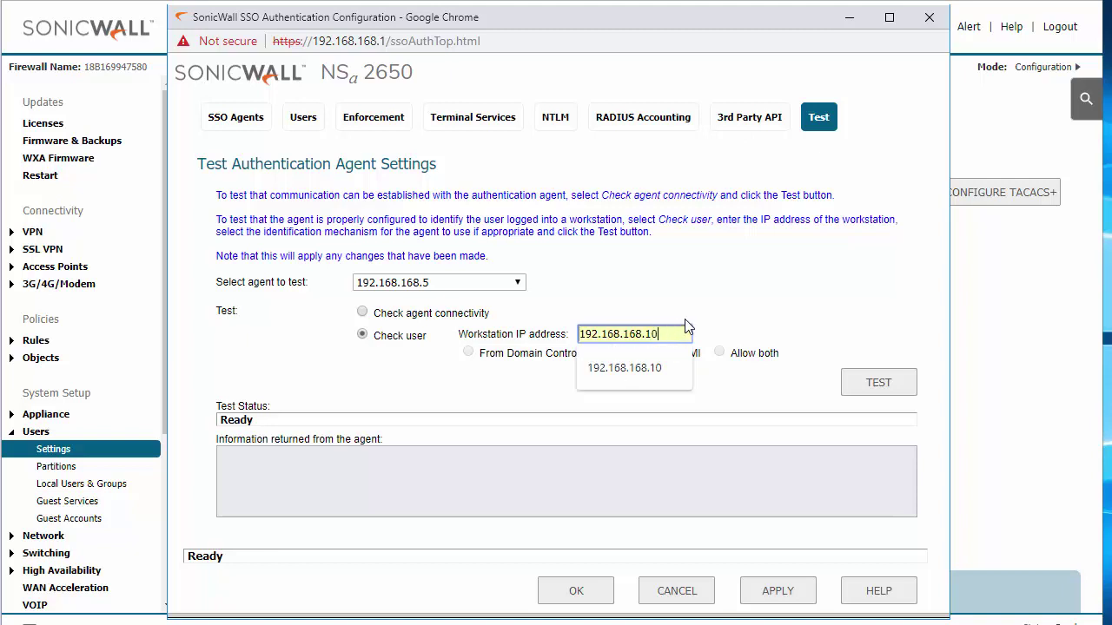
click(703, 322)
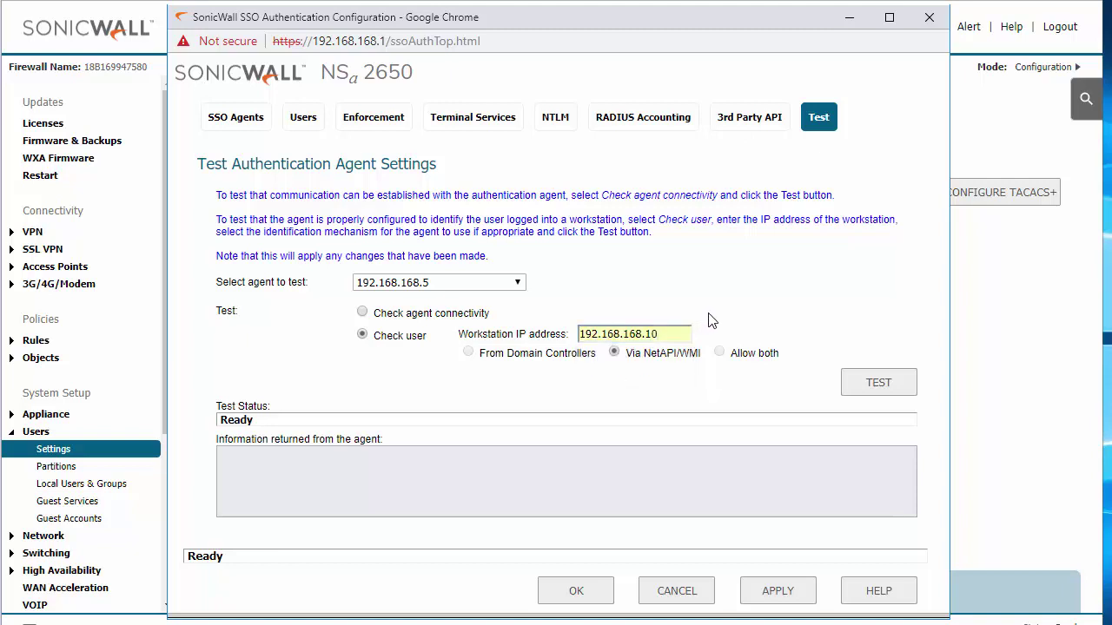
click(879, 387)
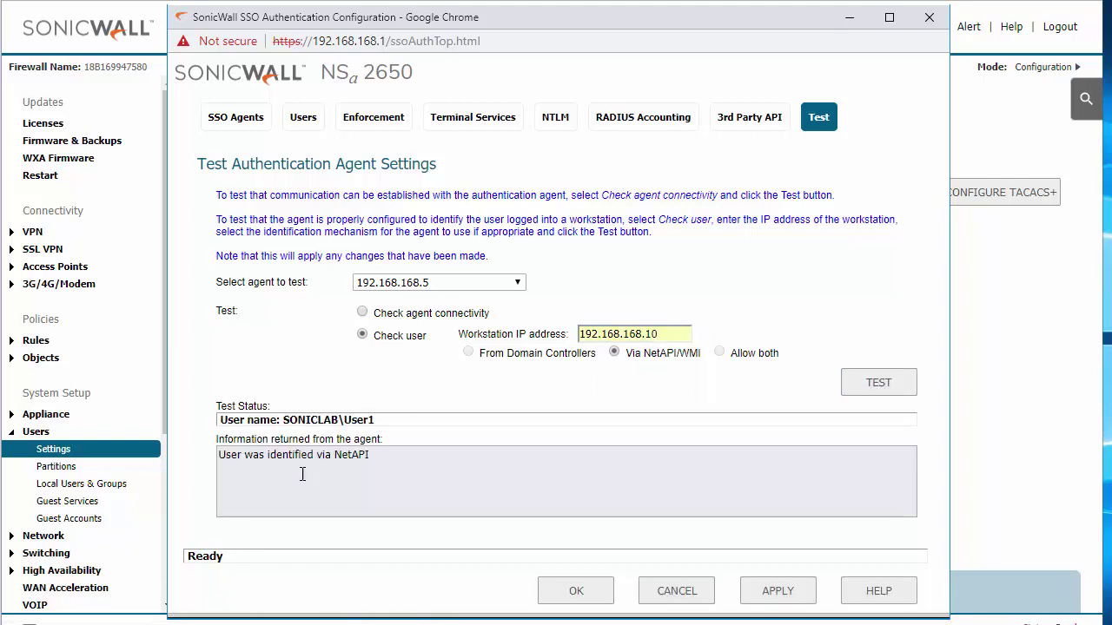
- Highlight the result showing the SONICLAB domain user identified via NetAPI
mouse_move(287, 422)
mouse_down()
mouse_move(379, 423)
mouse_move(336, 439)
mouse_move(286, 423)
mouse_up()
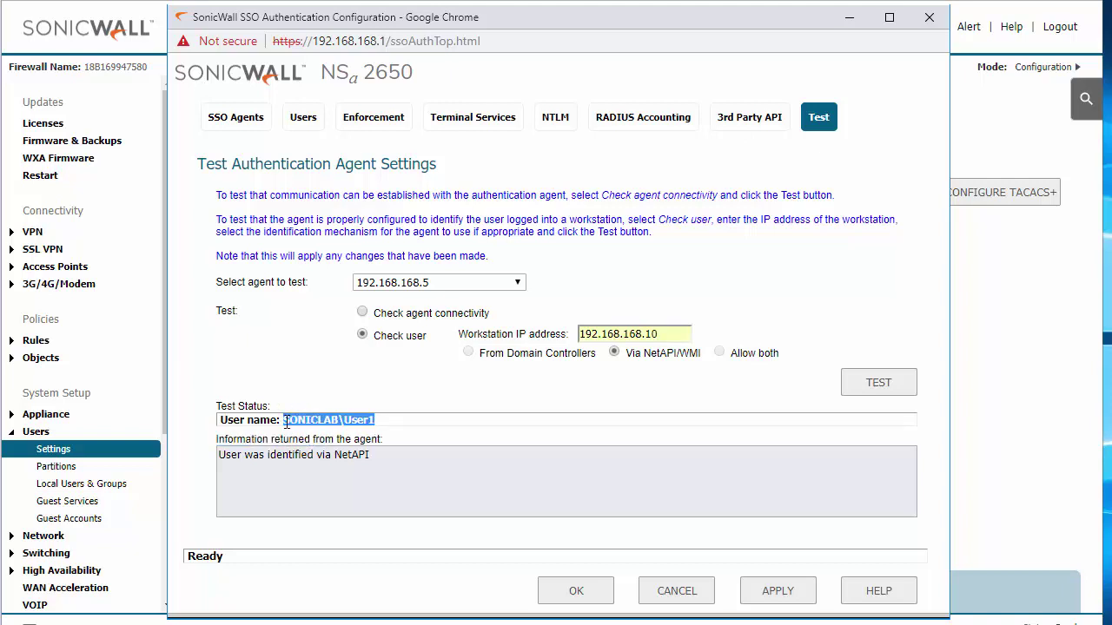
double_click(271, 455)
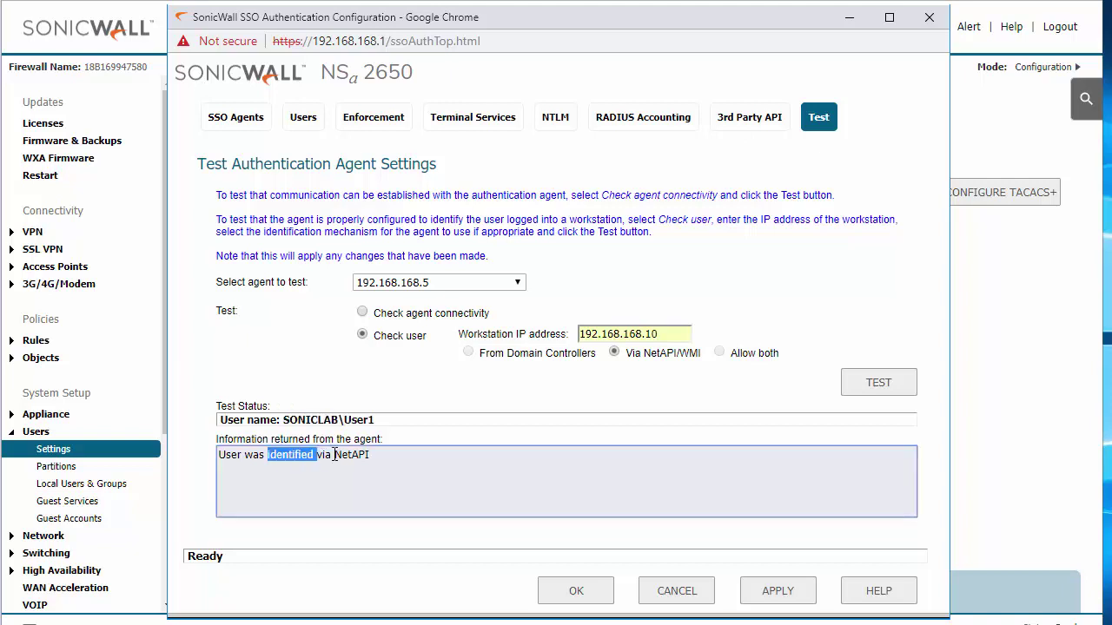
drag(335, 454, 379, 454)
click(377, 454)
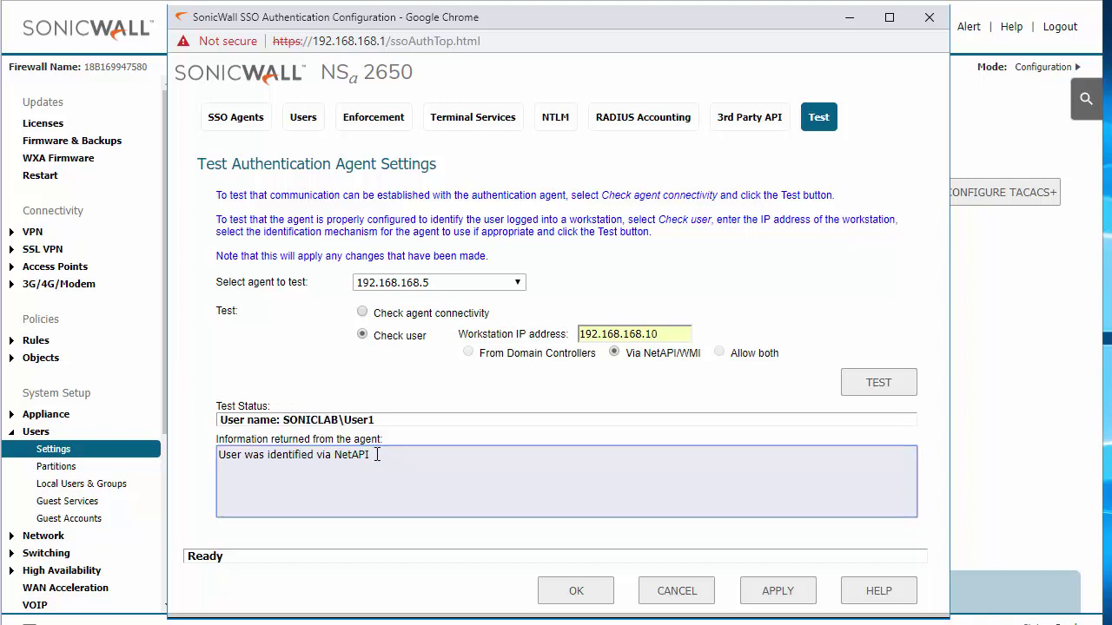